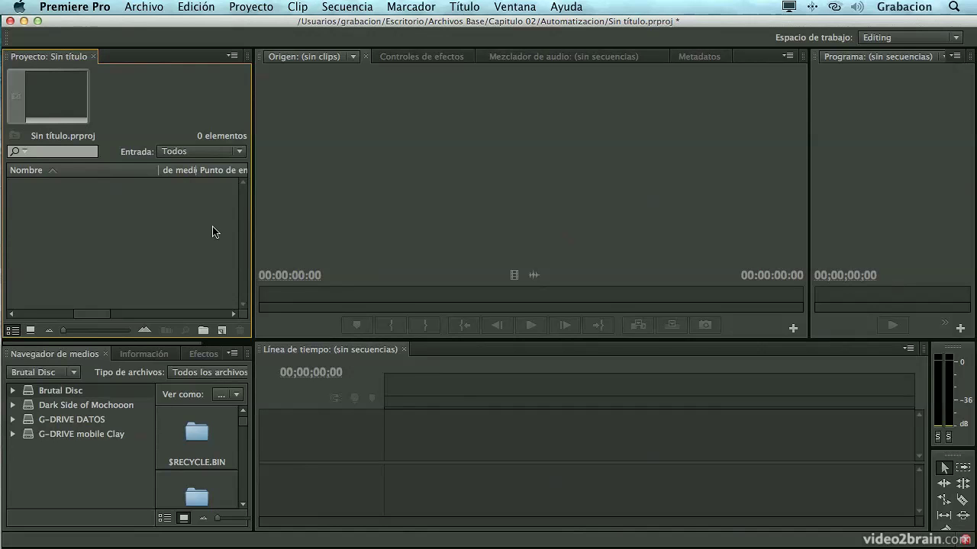
Step: Import the clip A004_C011_0912DU_001.R3D from the A004_C011_0912DU.RDC folder into the project
{"action": "right_click", "coordinate": [116, 209]}
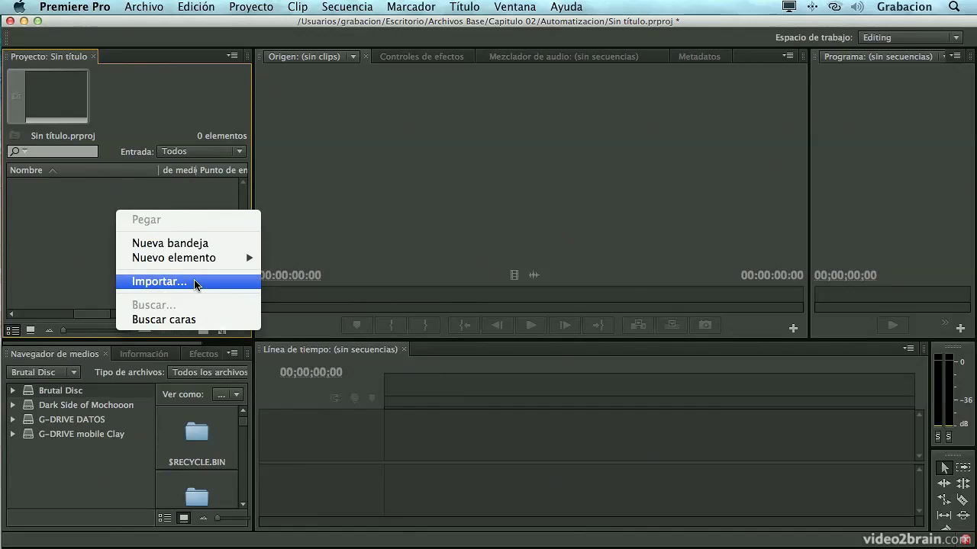
{"action": "left_click", "coordinate": [159, 281]}
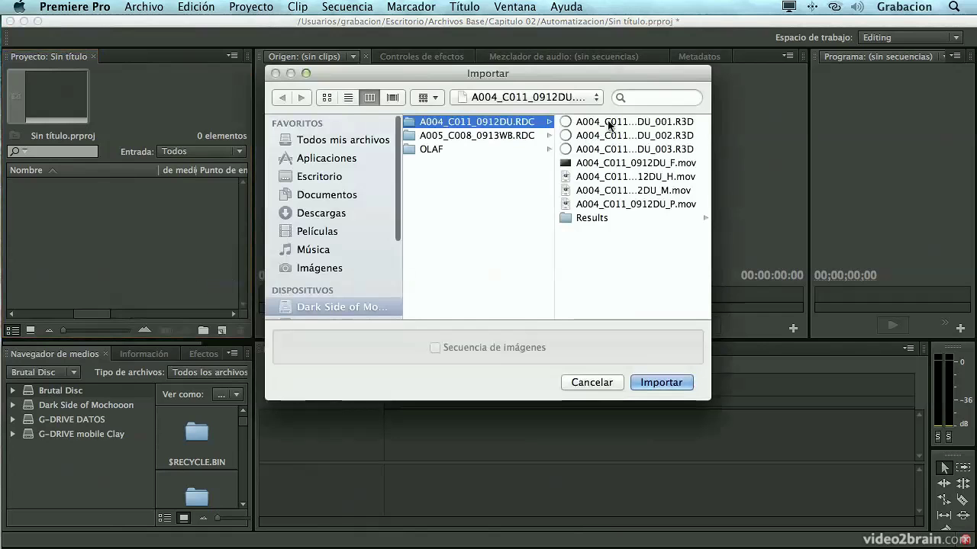
{"action": "key", "text": "Right"}
{"action": "left_click", "coordinate": [662, 381]}
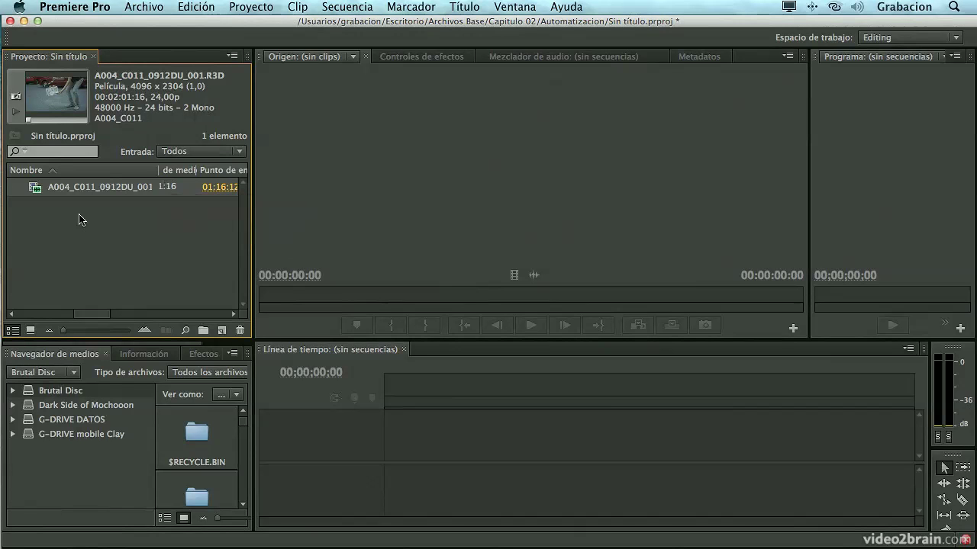
Step: Load the imported R3D clip into the source monitor and play a few seconds of it
{"action": "double_click", "coordinate": [38, 191]}
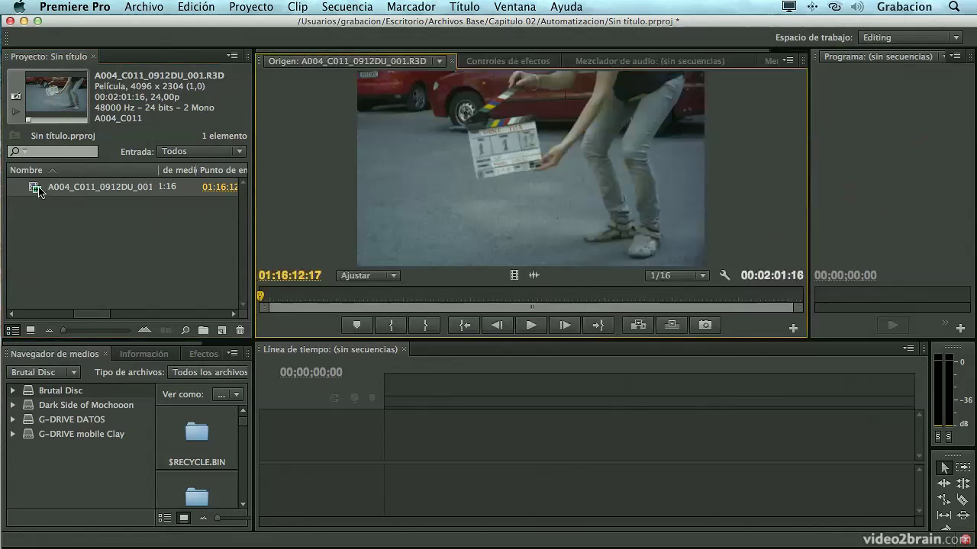
{"action": "left_click", "coordinate": [531, 326]}
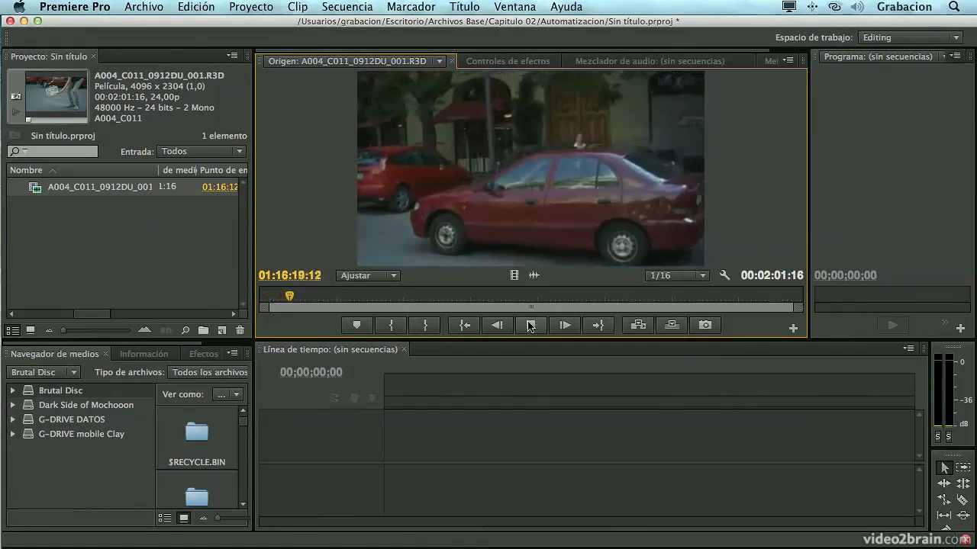
{"action": "left_click", "coordinate": [530, 326]}
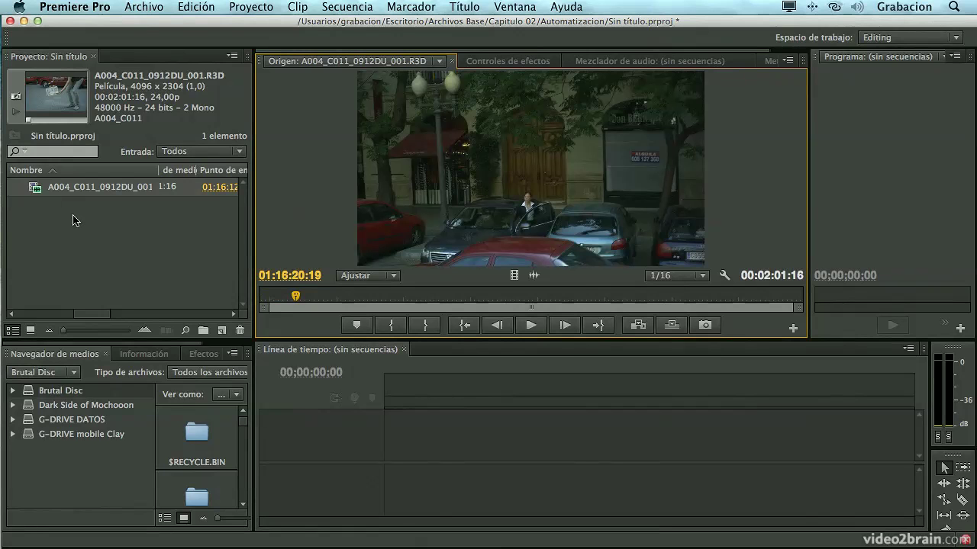
Step: Examine the clip's Interpretar metraje settings, including the options for conforming the field order, and leave without applying changes
{"action": "right_click", "coordinate": [32, 190]}
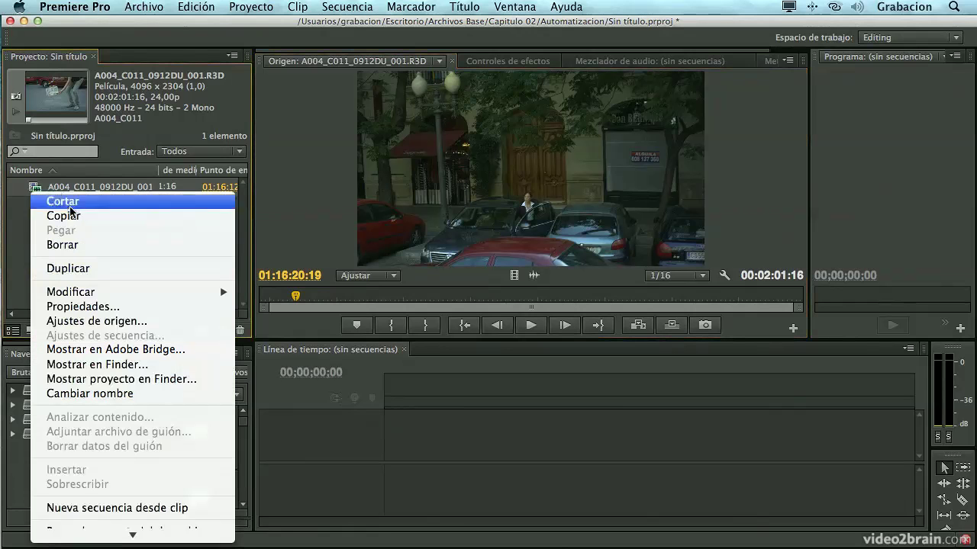
{"action": "mouse_move", "coordinate": [122, 298]}
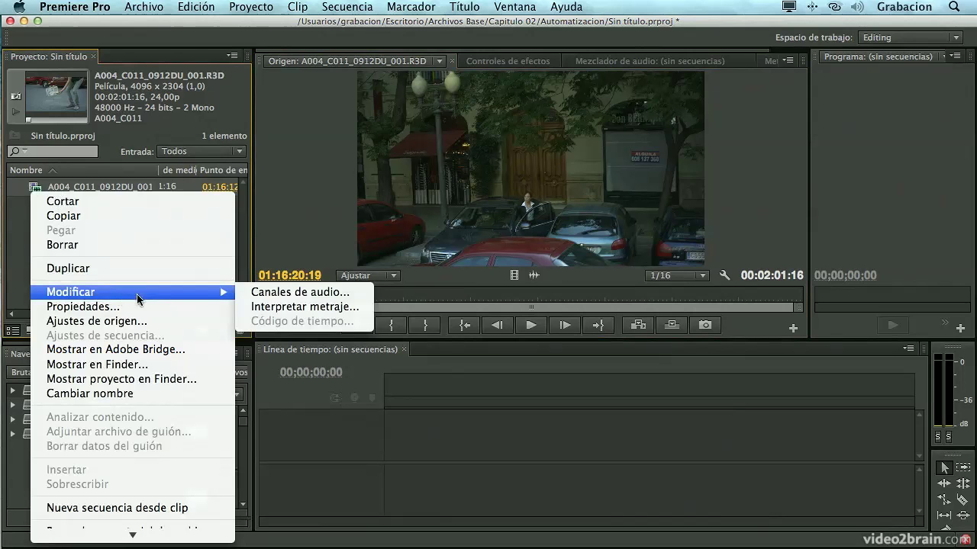
{"action": "left_click", "coordinate": [294, 307]}
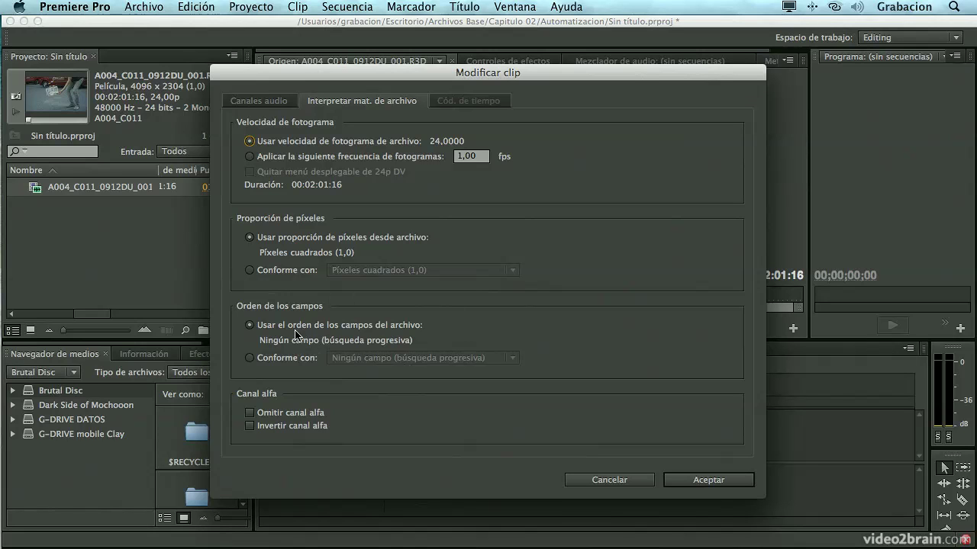
{"action": "left_click", "coordinate": [291, 358]}
{"action": "left_click", "coordinate": [396, 358]}
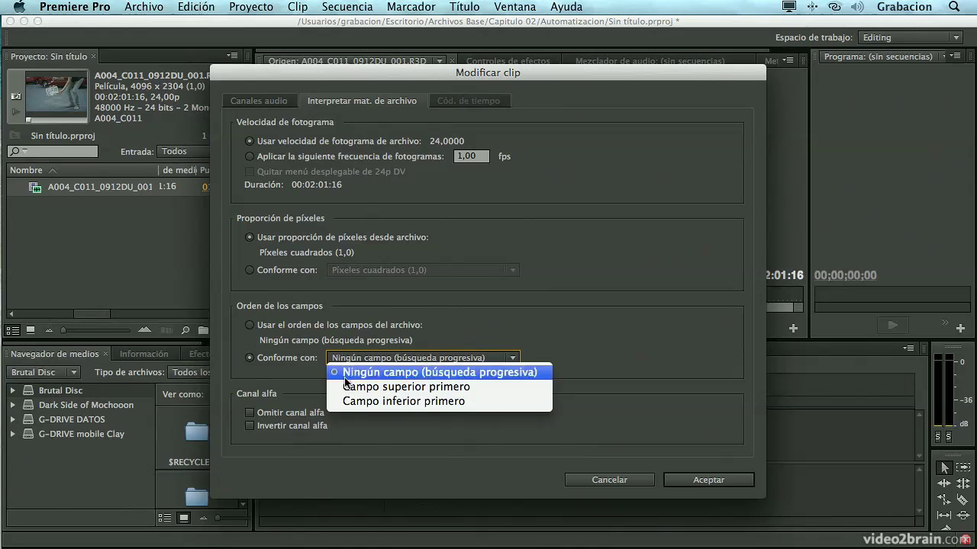
{"action": "left_click", "coordinate": [367, 374]}
{"action": "left_click", "coordinate": [290, 327]}
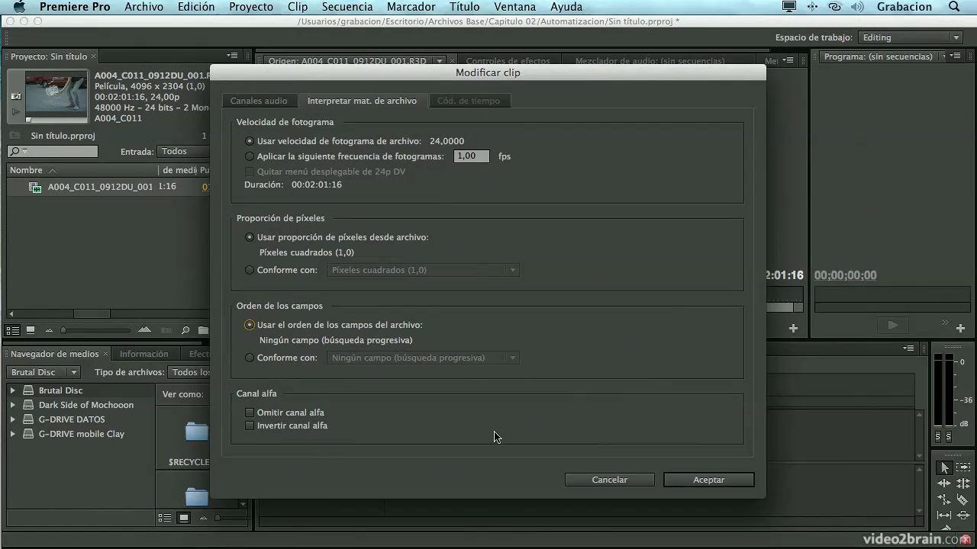
{"action": "left_click", "coordinate": [610, 480]}
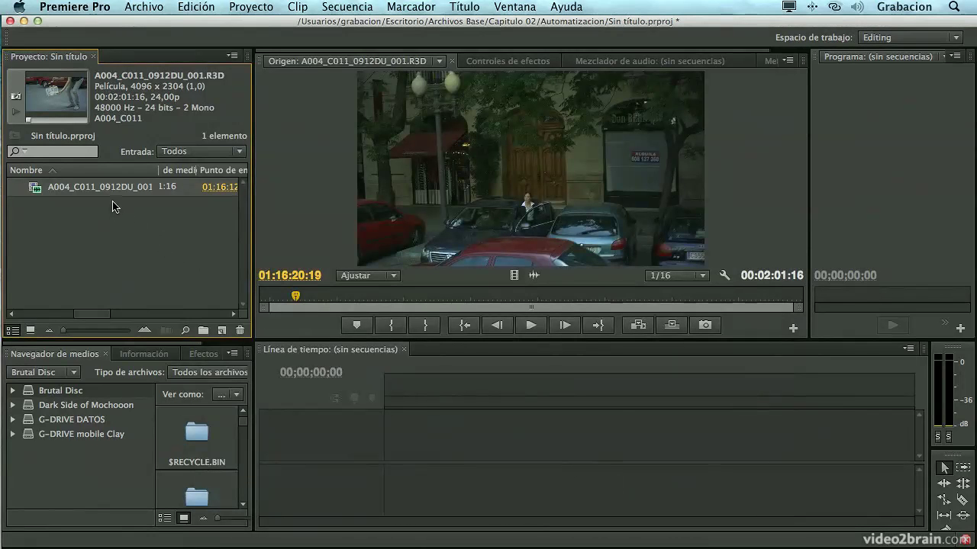
Step: Examine the full file properties and RED R3D details of the clip in an enlarged window, and close it
{"action": "mouse_move", "coordinate": [75, 196]}
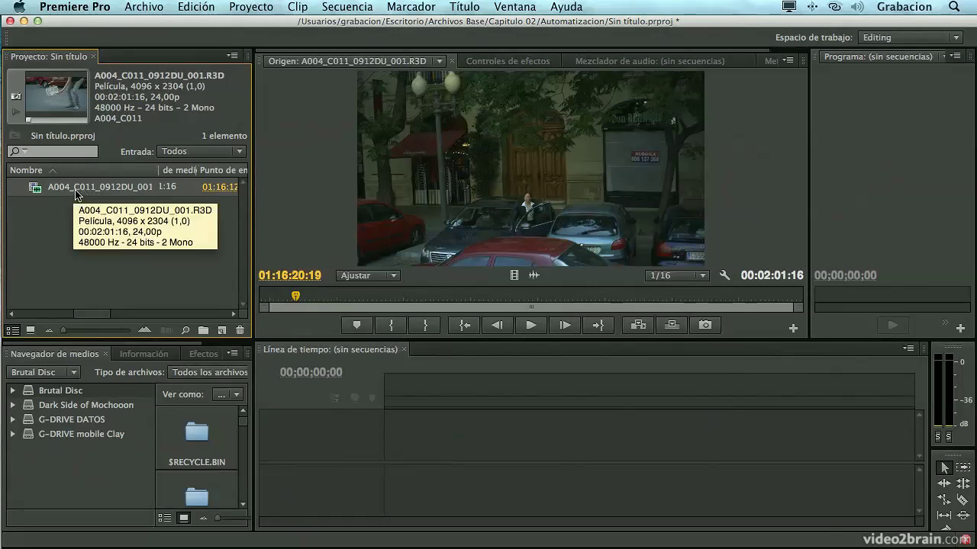
{"action": "right_click", "coordinate": [76, 194]}
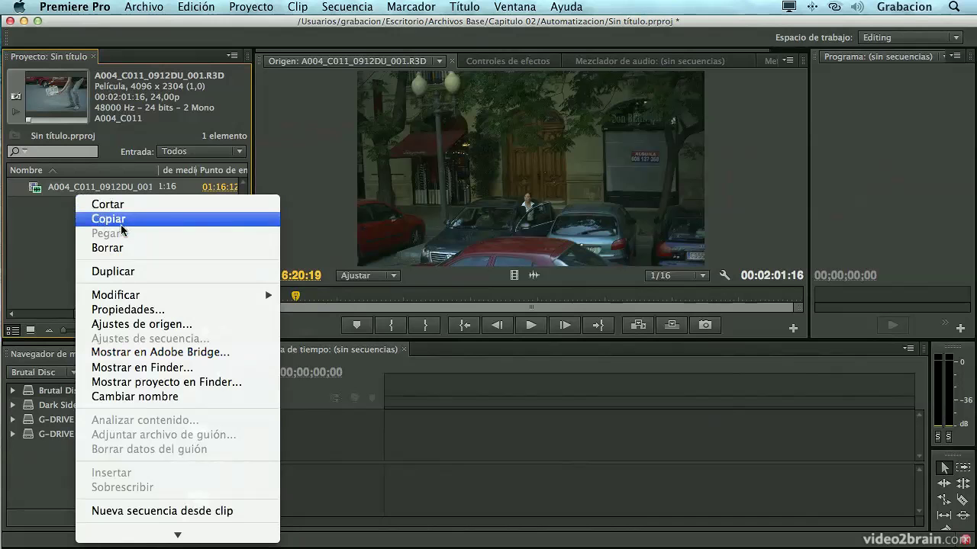
{"action": "left_click", "coordinate": [139, 313]}
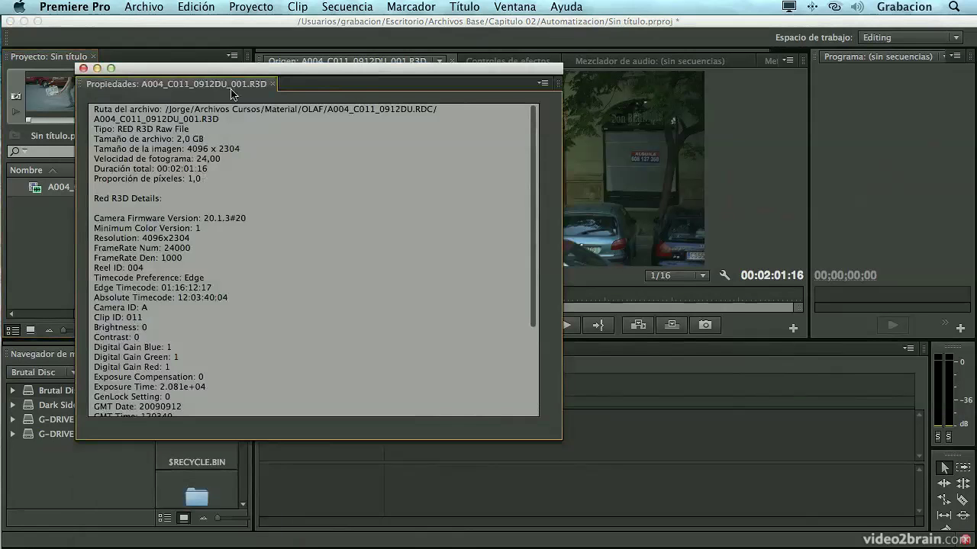
{"action": "left_click_drag", "start_coordinate": [232, 71], "coordinate": [337, 62]}
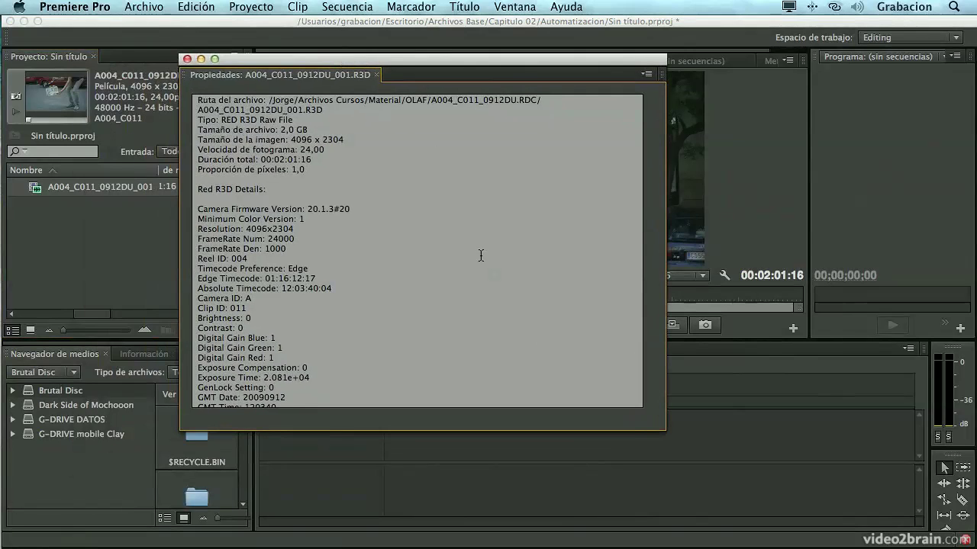
{"action": "left_click_drag", "start_coordinate": [662, 429], "coordinate": [762, 540]}
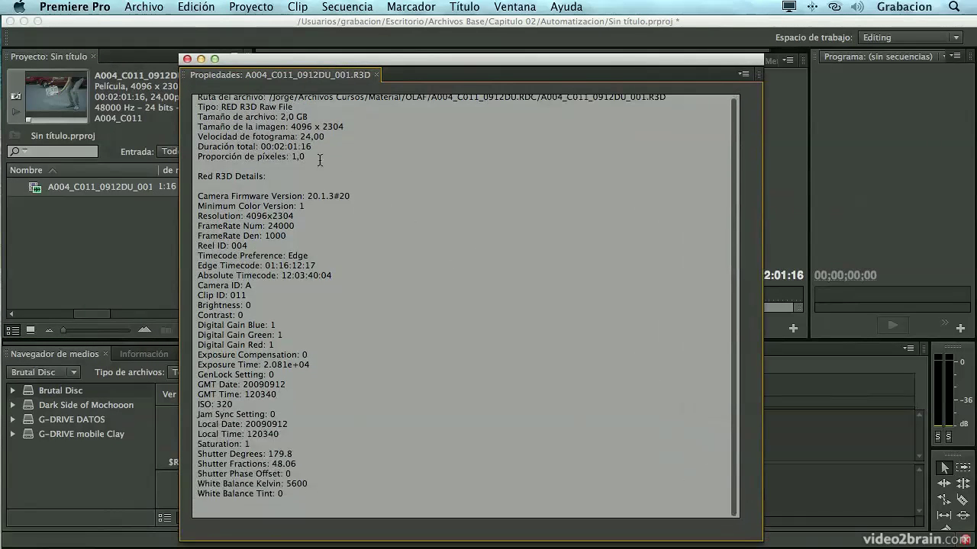
{"action": "scroll", "coordinate": [320, 160], "scroll_direction": "up", "scroll_amount": 1}
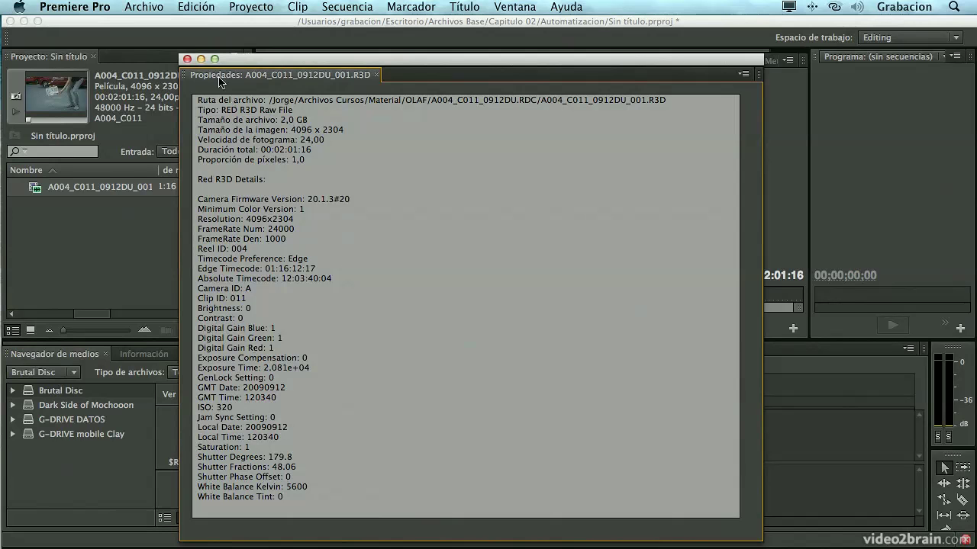
{"action": "left_click", "coordinate": [187, 58]}
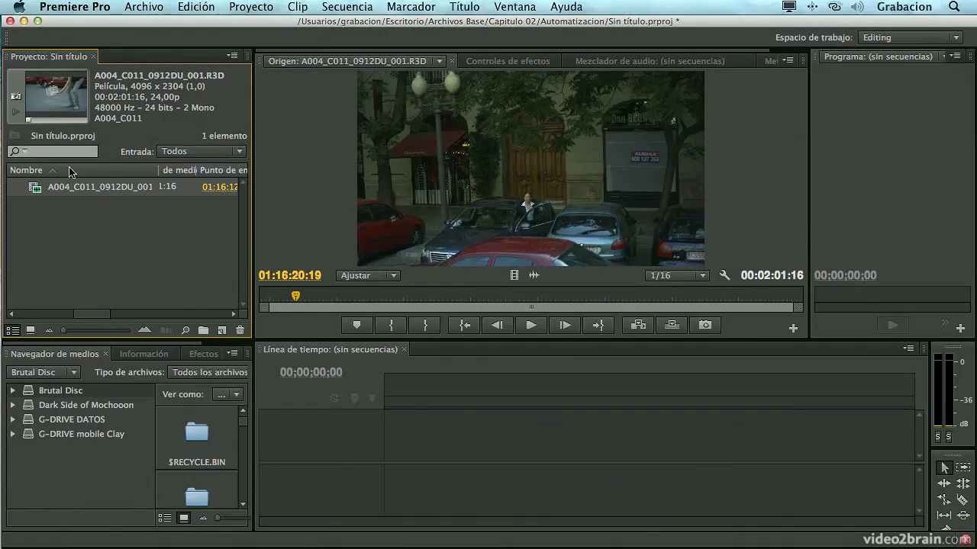
Step: Open the clip's RED R3D source settings, try the Predeterminado preset and set the preset to Personalizado
{"action": "right_click", "coordinate": [33, 191]}
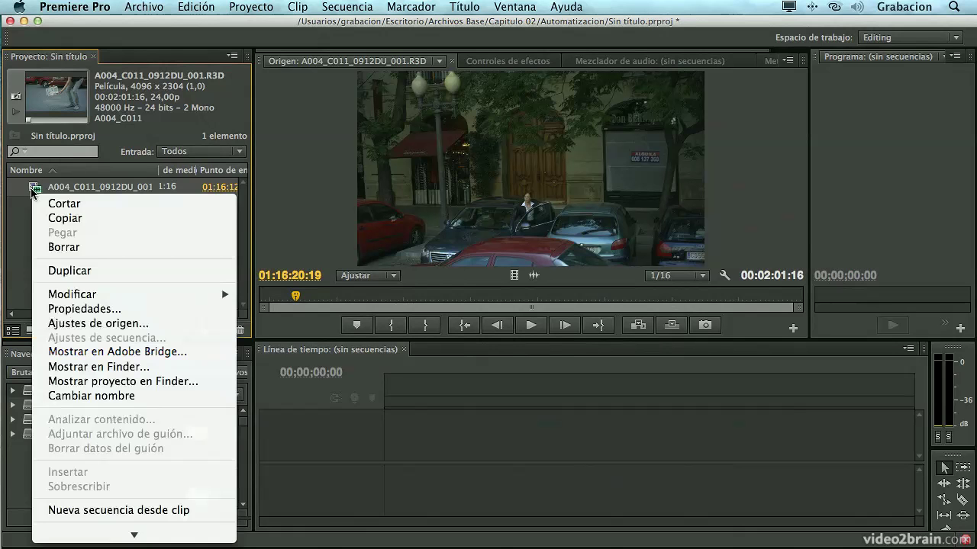
{"action": "left_click", "coordinate": [102, 324]}
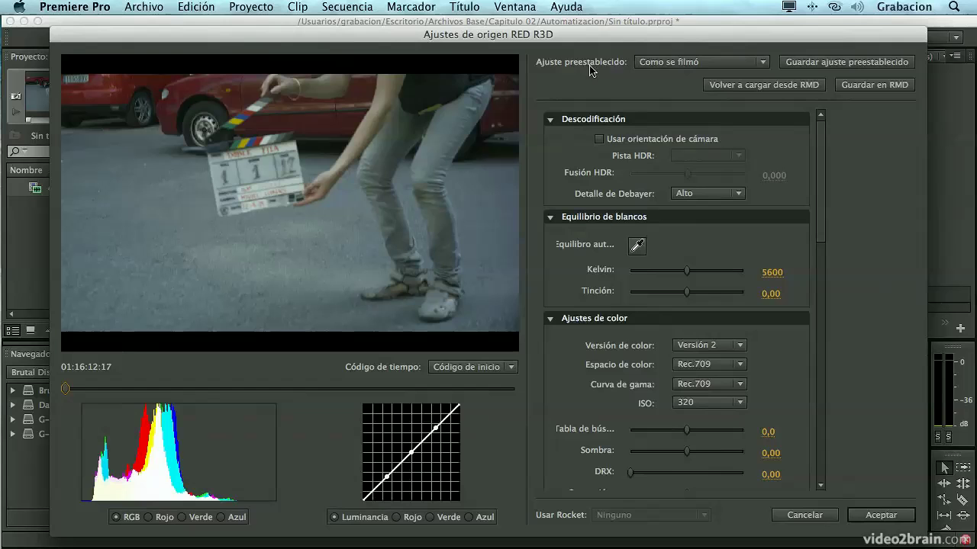
{"action": "left_click", "coordinate": [718, 67]}
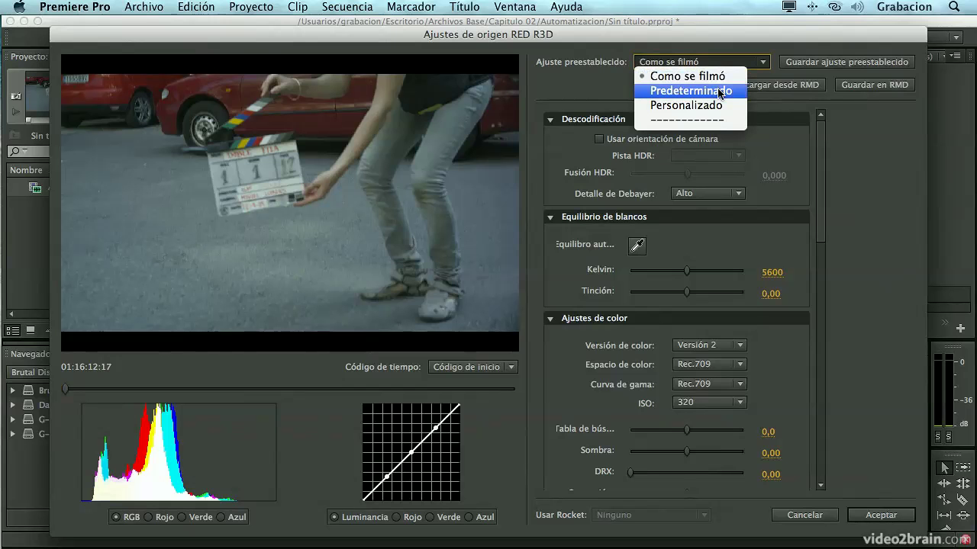
{"action": "left_click", "coordinate": [719, 91]}
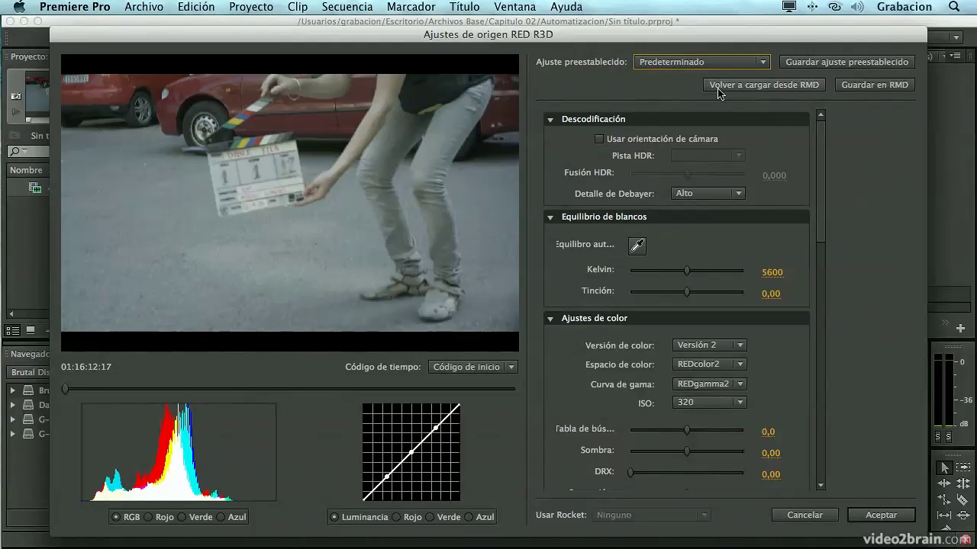
{"action": "left_click", "coordinate": [722, 66]}
{"action": "left_click", "coordinate": [717, 113]}
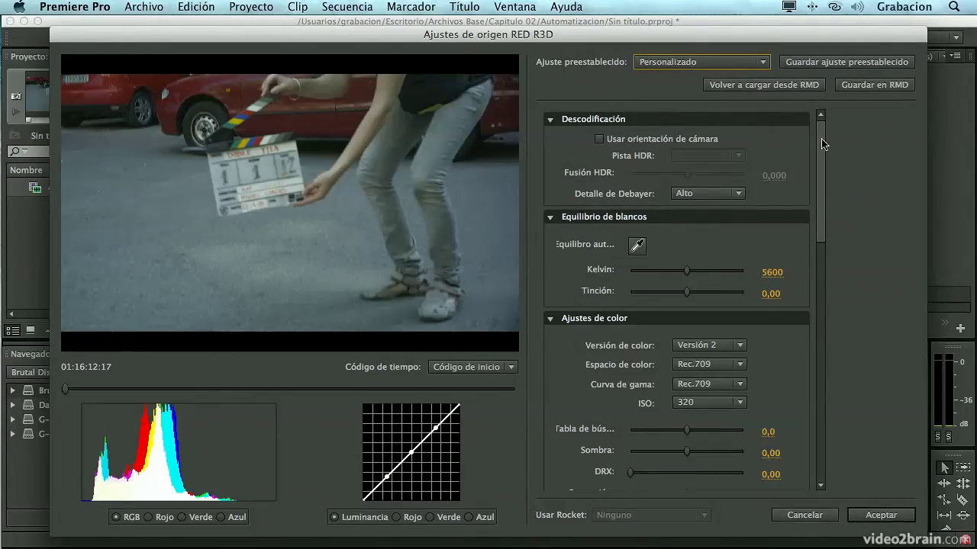
Step: Set the automatic white balance by sampling the white area of the clapperboard in the preview
{"action": "scroll", "coordinate": [813, 153], "scroll_direction": "down", "scroll_amount": 3}
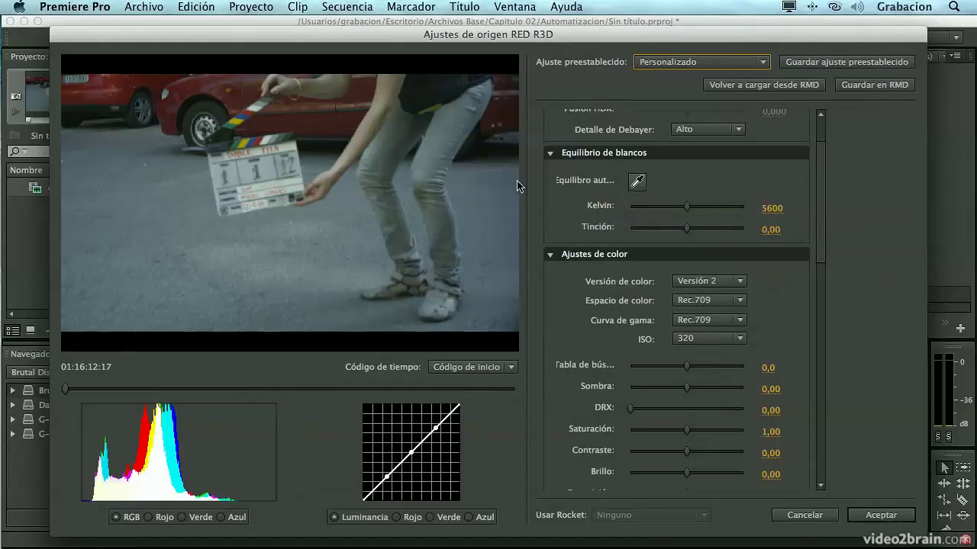
{"action": "left_click", "coordinate": [637, 181]}
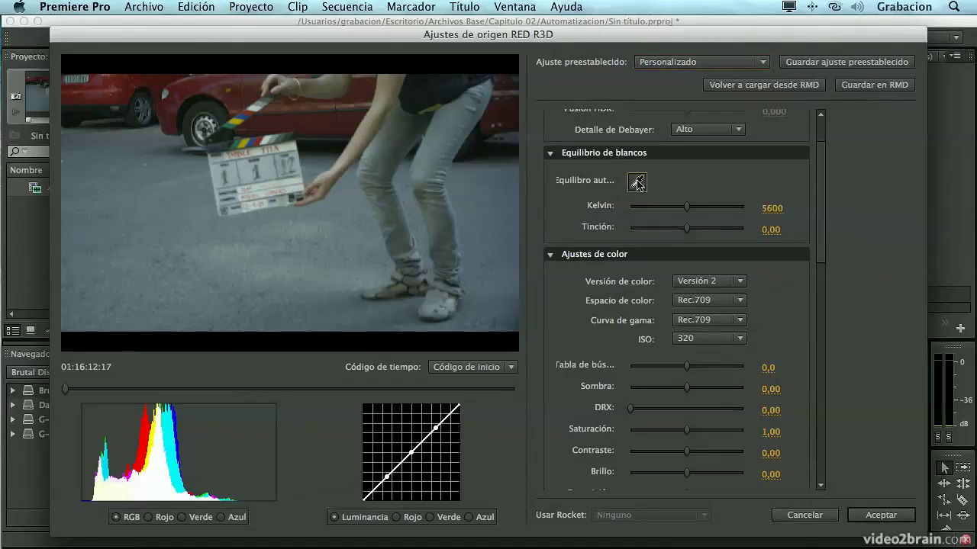
{"action": "left_click", "coordinate": [294, 192]}
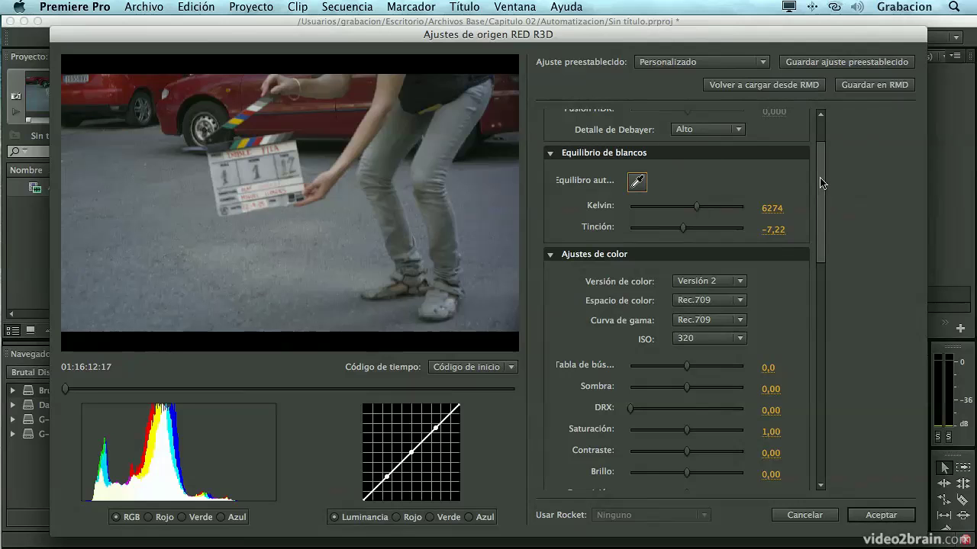
Step: Check the available colour spaces in the colour settings and set the ISO to 1000
{"action": "left_click_drag", "start_coordinate": [821, 183], "coordinate": [827, 216]}
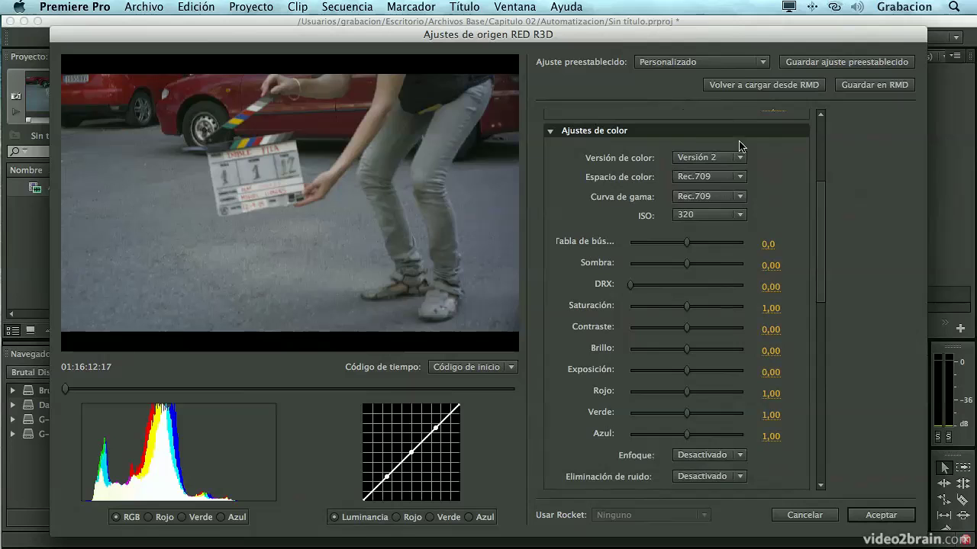
{"action": "left_click", "coordinate": [708, 176]}
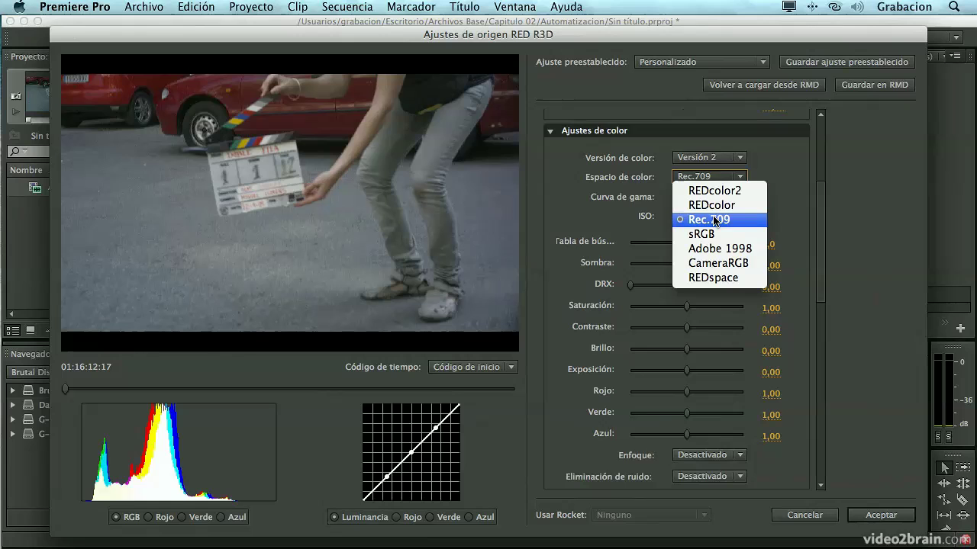
{"action": "left_click", "coordinate": [599, 191]}
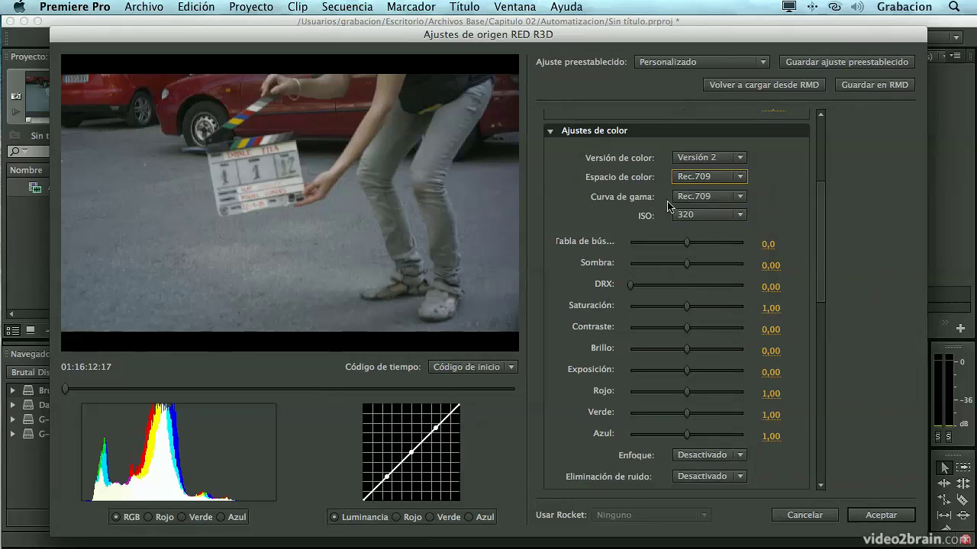
{"action": "left_click", "coordinate": [720, 220]}
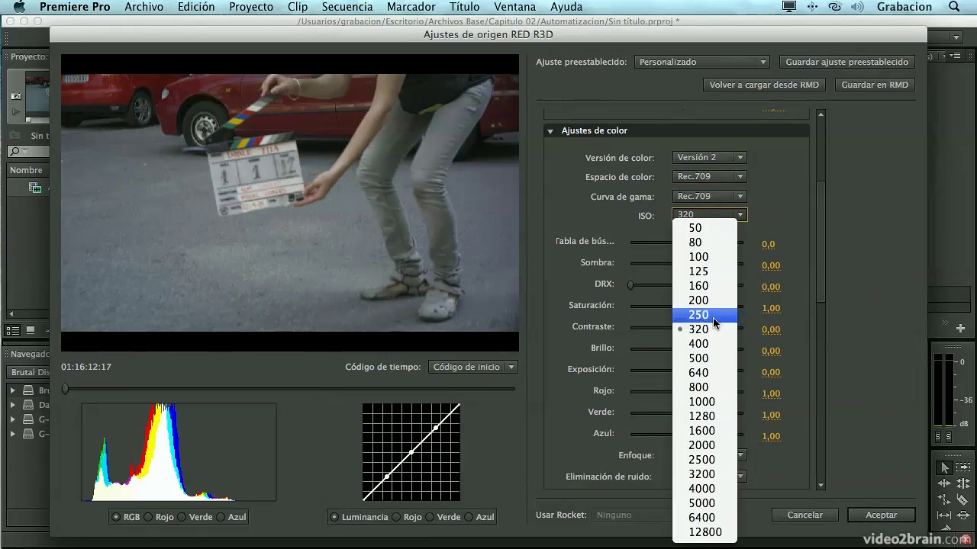
{"action": "left_click", "coordinate": [715, 407]}
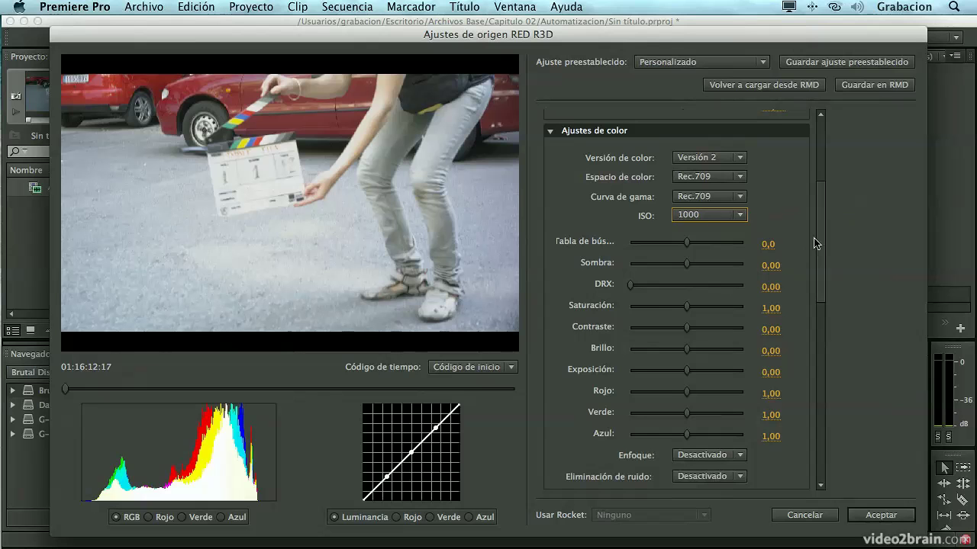
Step: Examine the remaining colour controls and the curve, lift, gamma and gain adjustments of the source settings
{"action": "scroll", "coordinate": [818, 246], "scroll_direction": "down", "scroll_amount": 3}
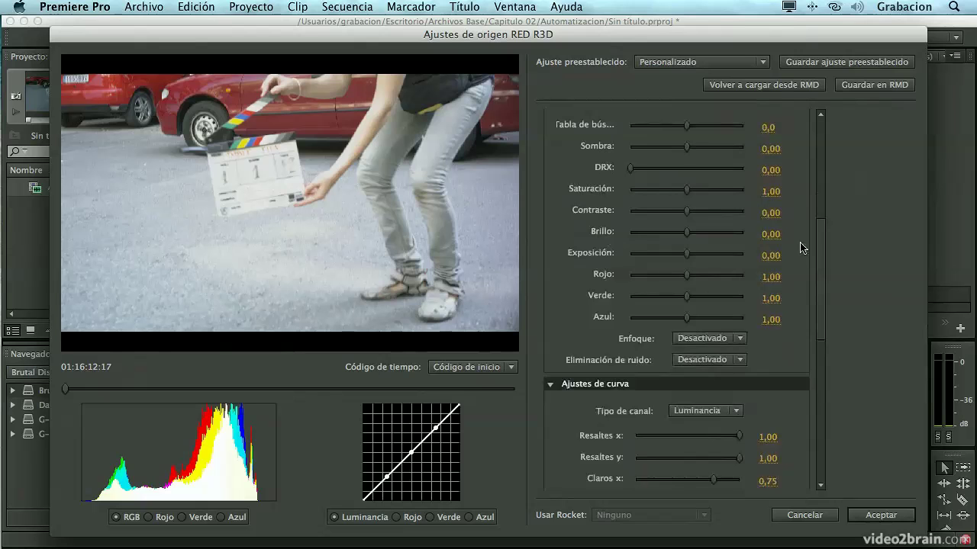
{"action": "scroll", "coordinate": [821, 252], "scroll_direction": "down", "scroll_amount": 6}
{"action": "scroll", "coordinate": [794, 313], "scroll_direction": "down", "scroll_amount": 2}
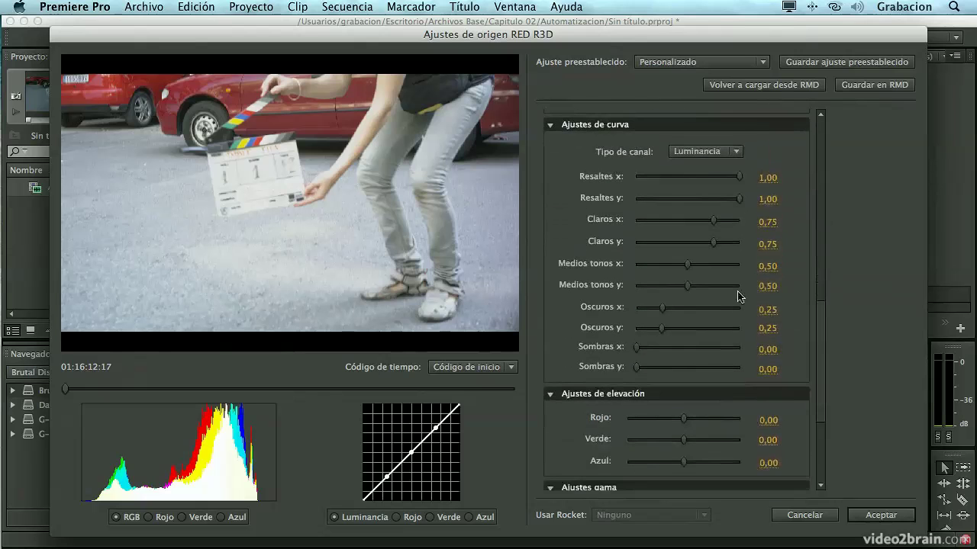
{"action": "left_click_drag", "start_coordinate": [821, 312], "coordinate": [819, 389]}
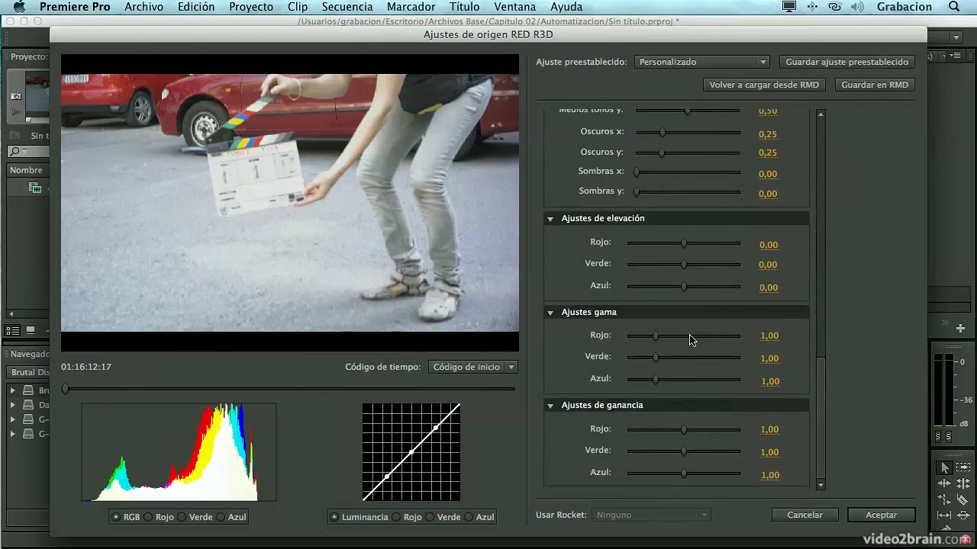